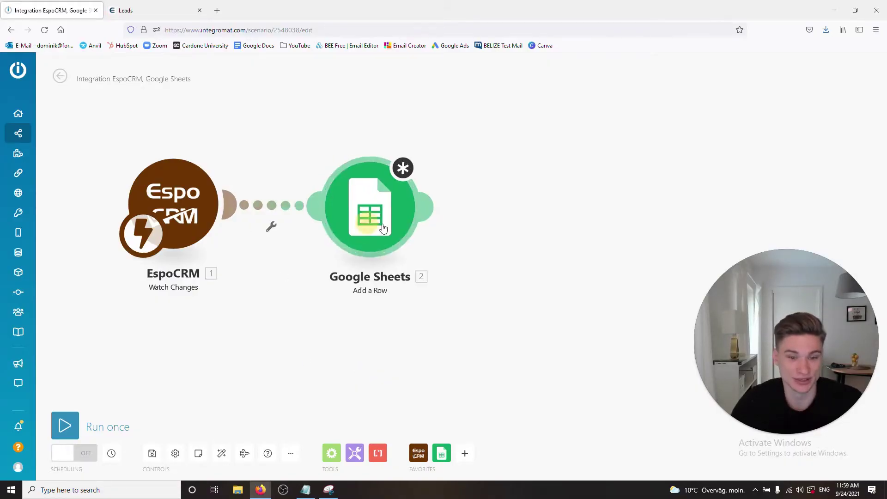
- Move the Google Sheets module right and review the EspoCRM trigger's Lead create webhook
drag(331, 234, 394, 246)
drag(271, 289, 281, 288)
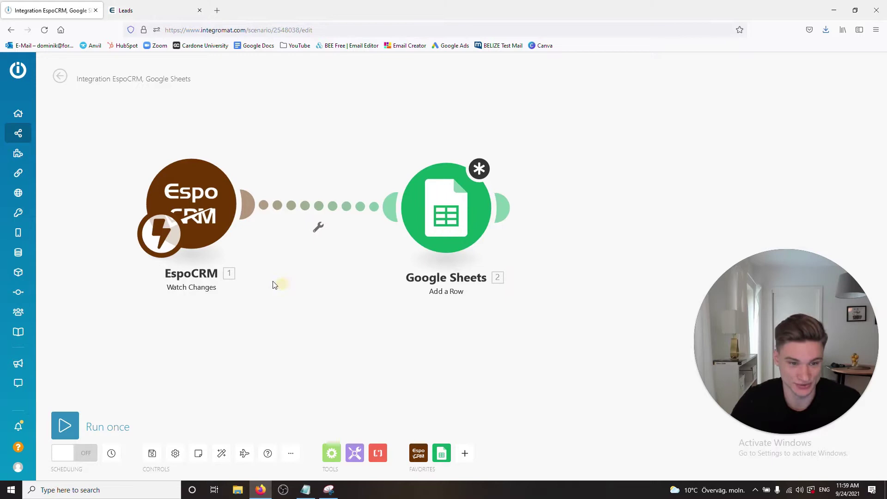
click(194, 191)
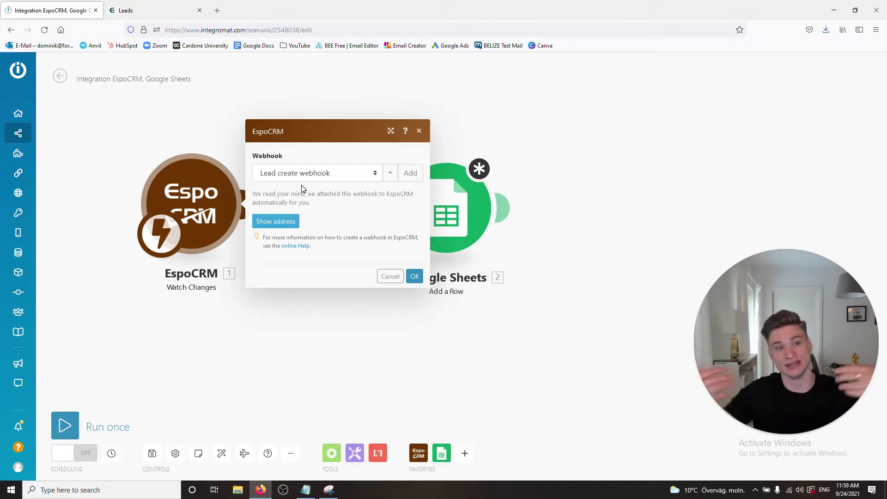
click(174, 10)
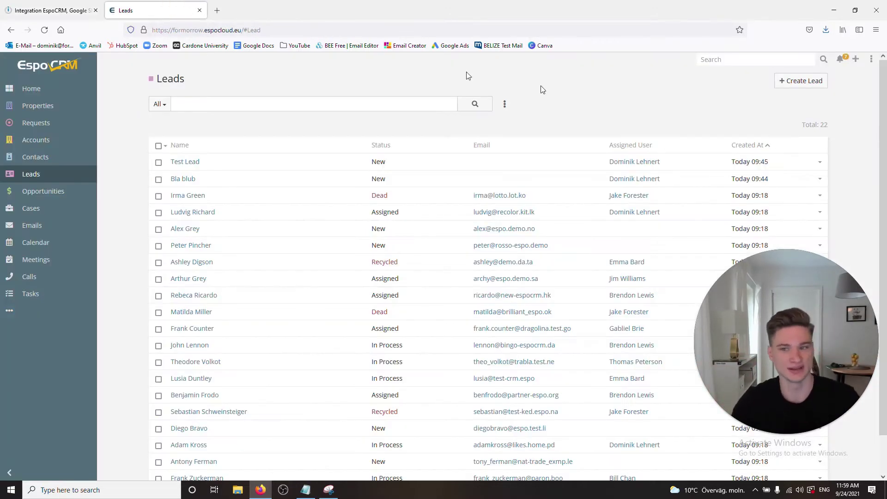
click(812, 85)
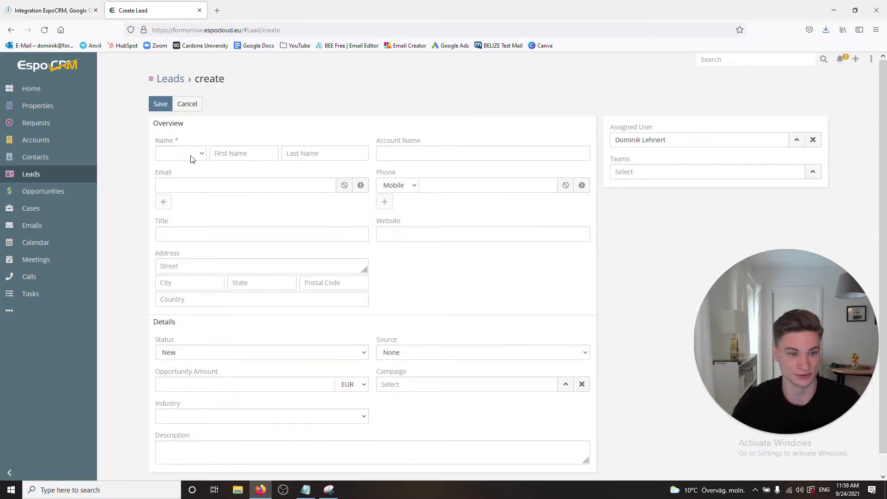
click(192, 159)
click(174, 175)
click(251, 148)
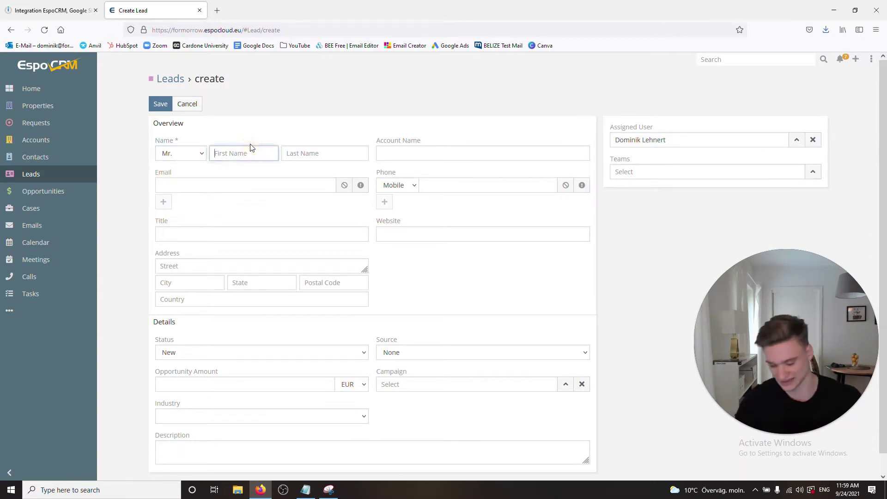
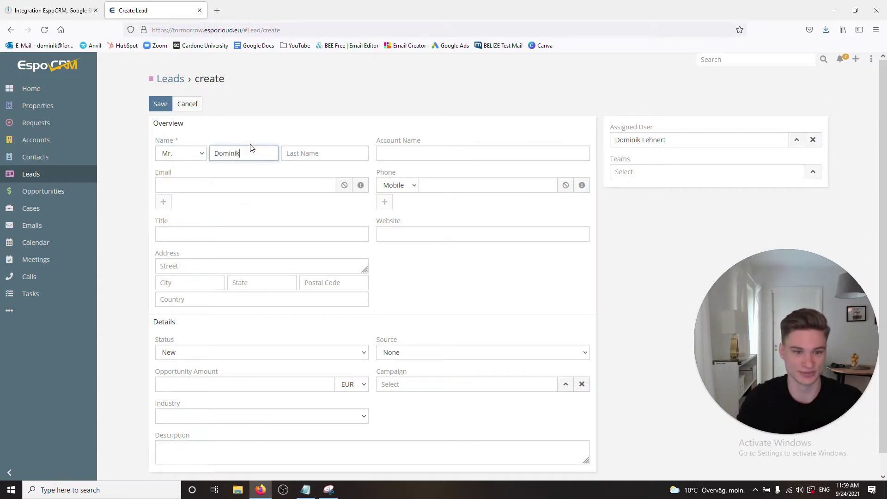
key(Tab)
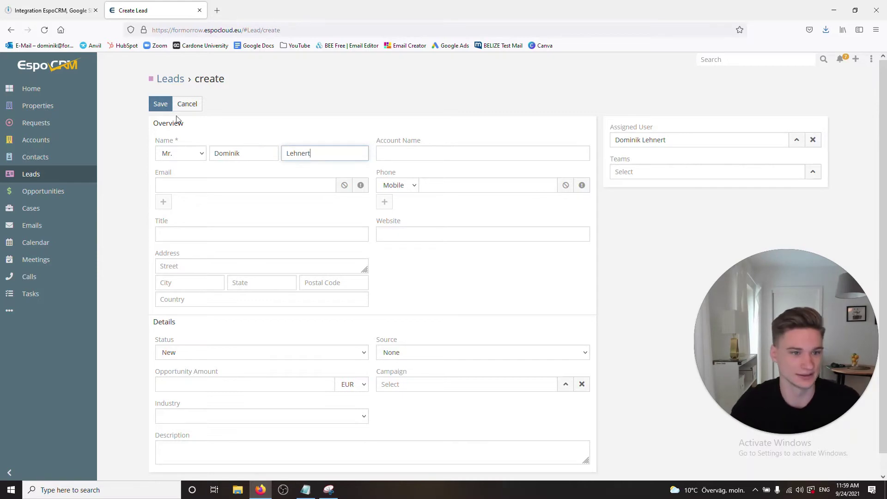
click(160, 104)
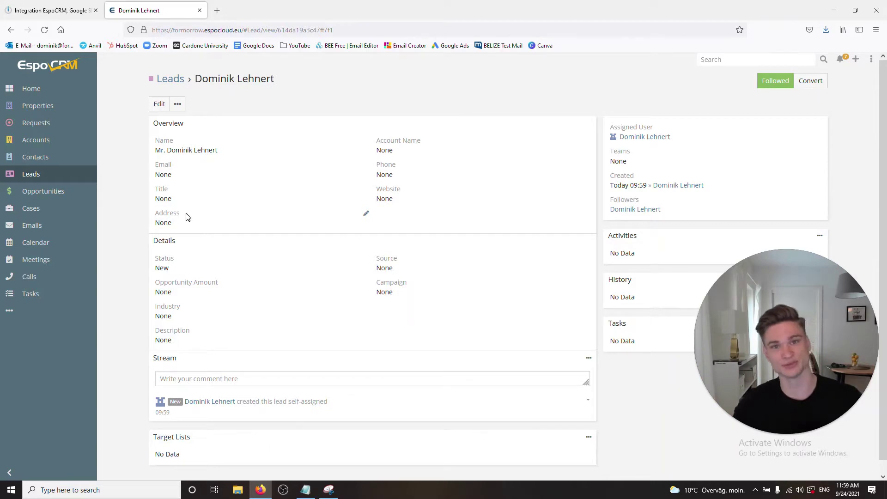
- Close the webhook dialog and bring up the Google Sheets Add a Row settings for _DEMO_Lead_List, focusing the name column
click(82, 10)
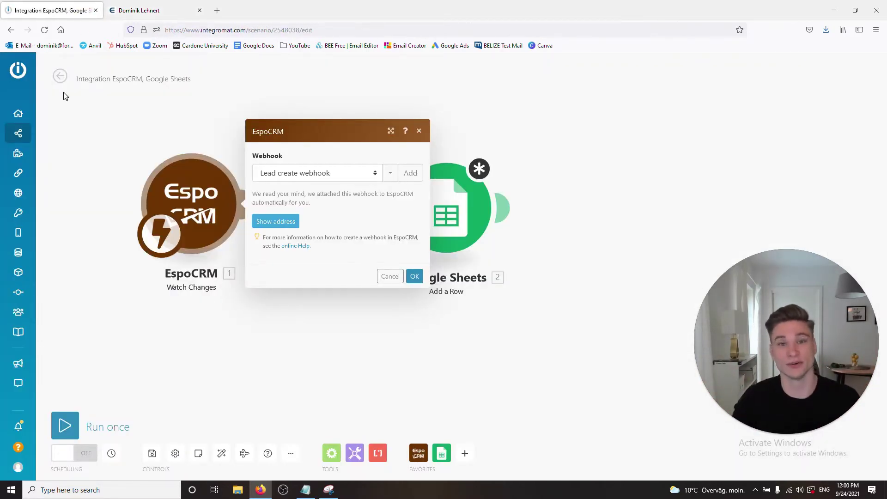
click(575, 322)
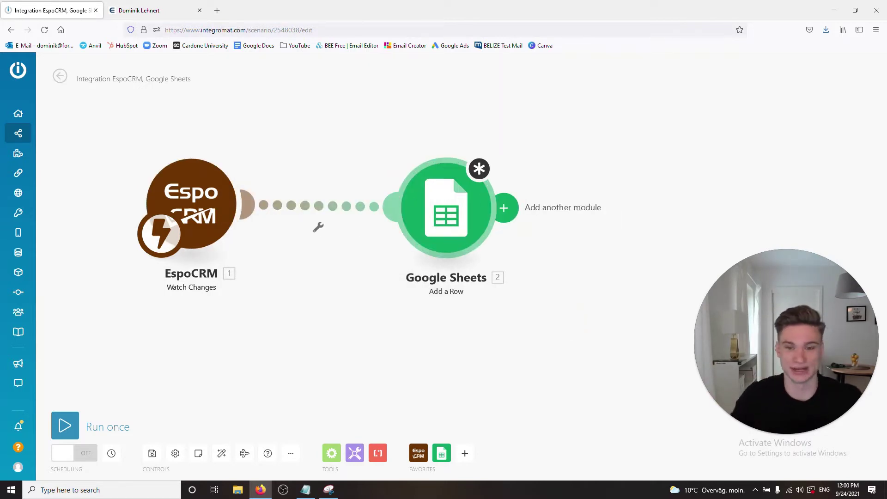
click(215, 198)
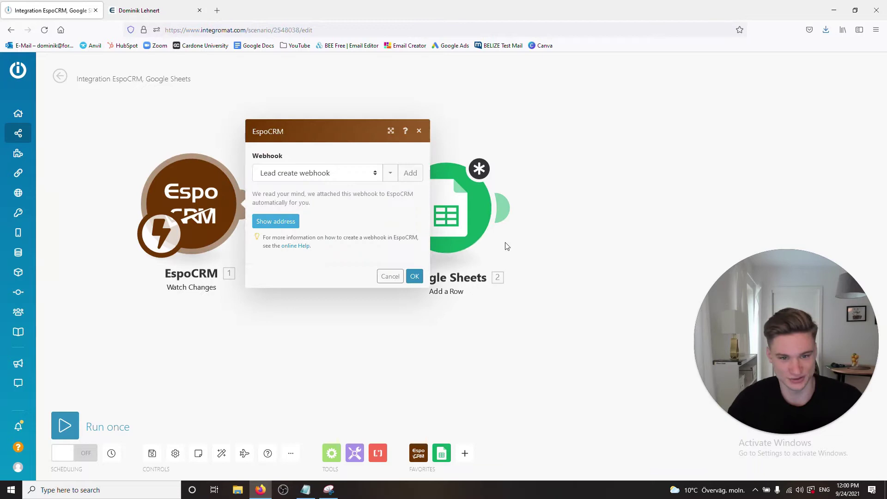
click(548, 263)
click(463, 226)
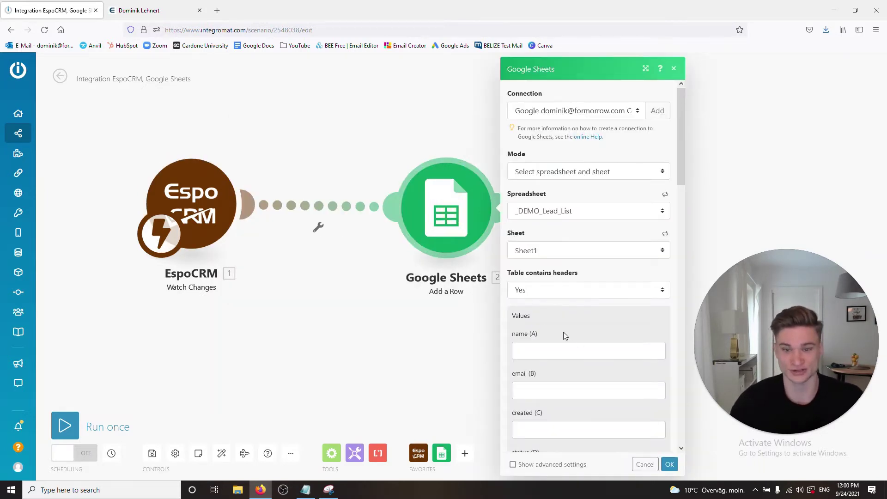
scroll(563, 332, down, 3)
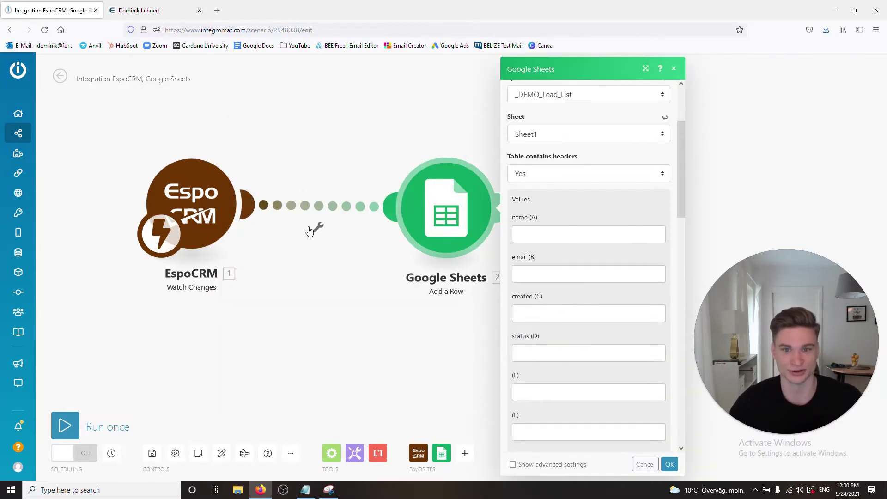
click(599, 239)
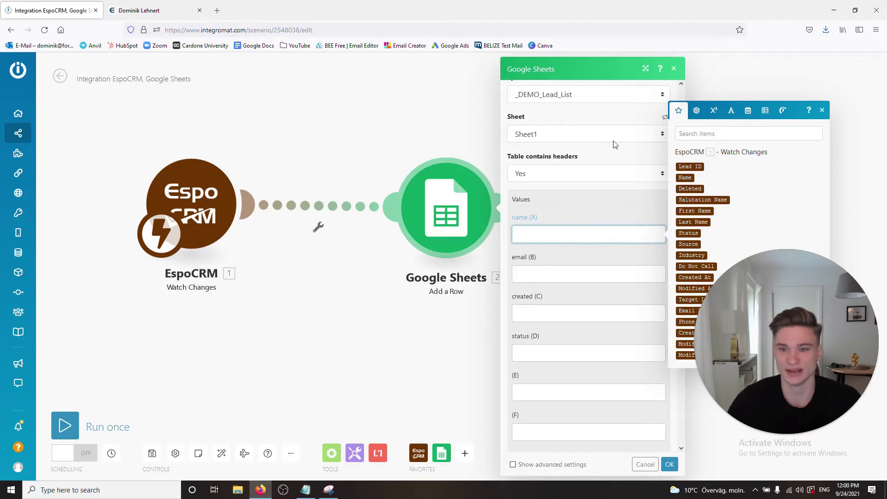
drag(551, 69, 268, 115)
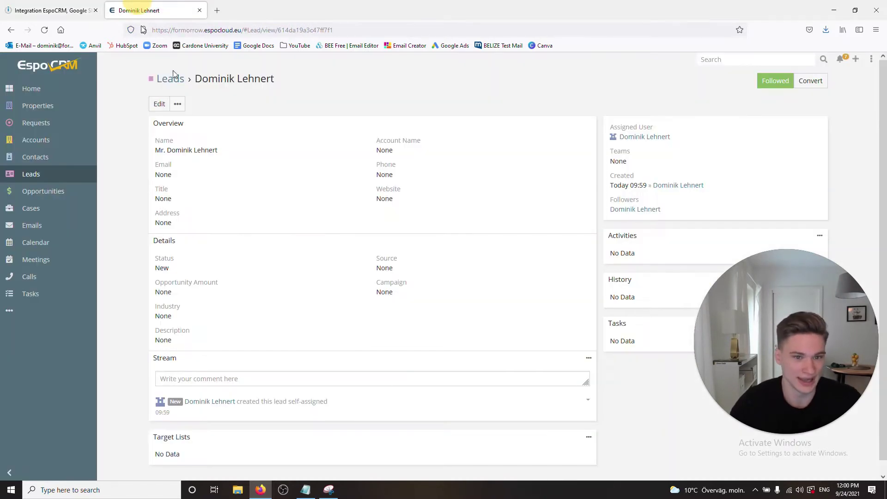
click(139, 9)
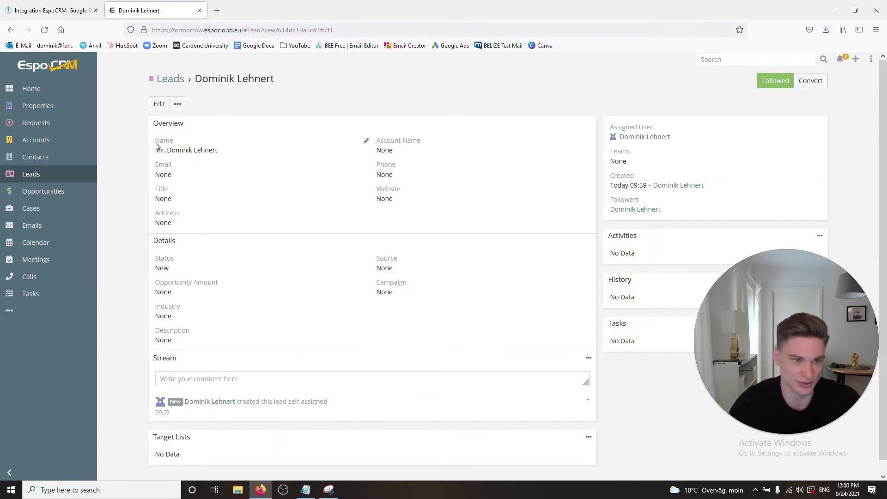
drag(156, 141, 330, 334)
click(139, 205)
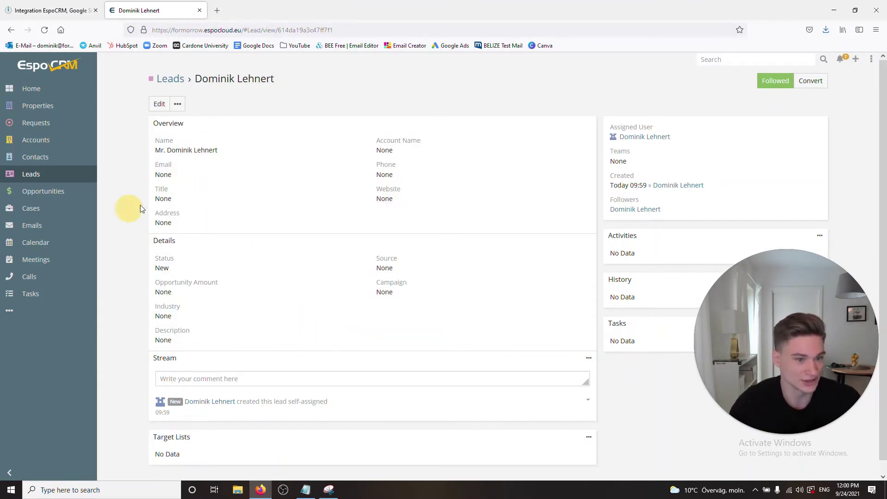
drag(192, 173, 148, 166)
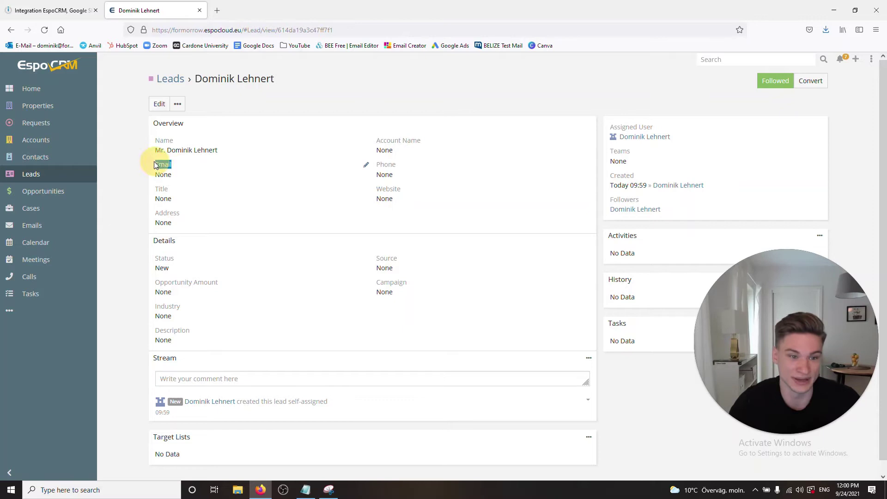
double_click(158, 164)
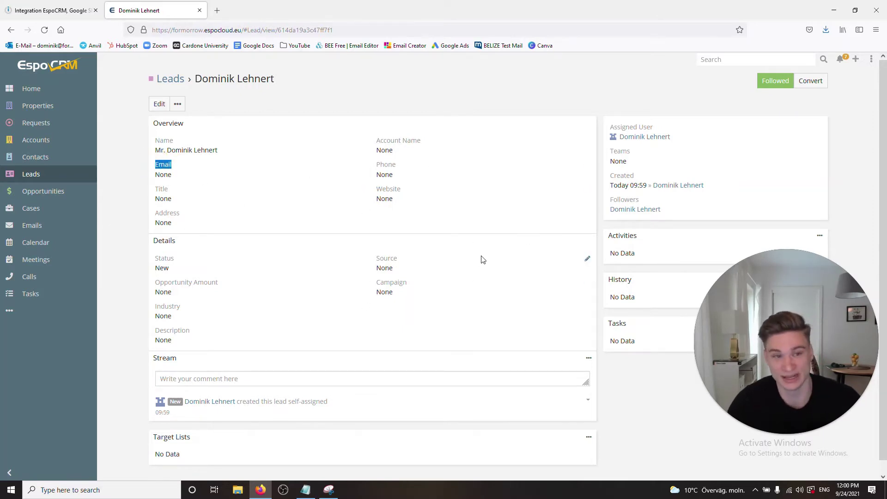
click(52, 10)
click(378, 235)
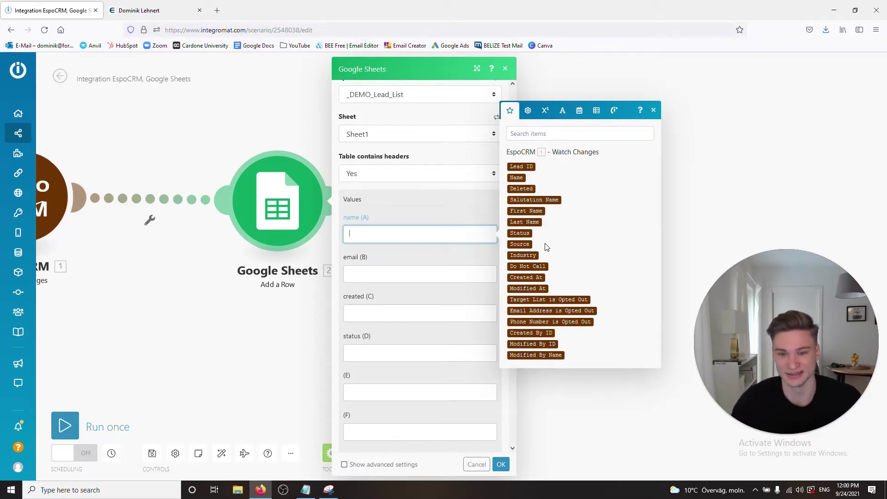
- Map EspoCRM First Name and Last Name into the name (A) column, then move to email (B)
click(532, 211)
click(535, 222)
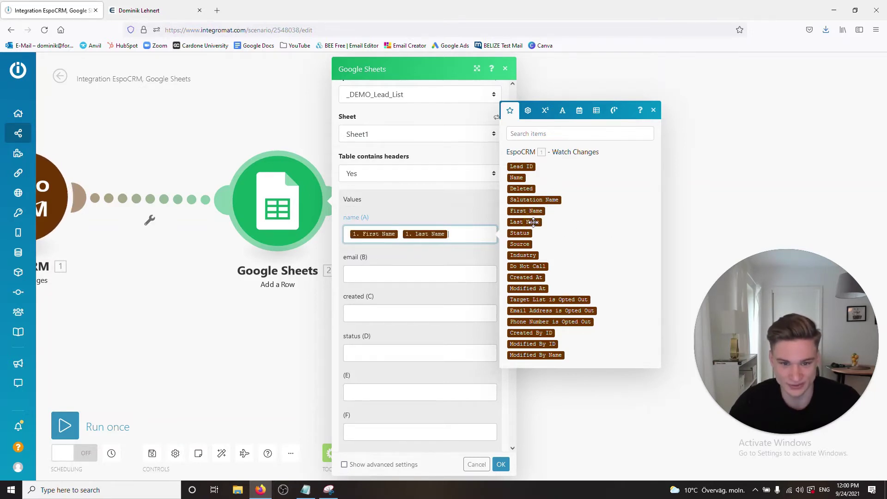
click(393, 275)
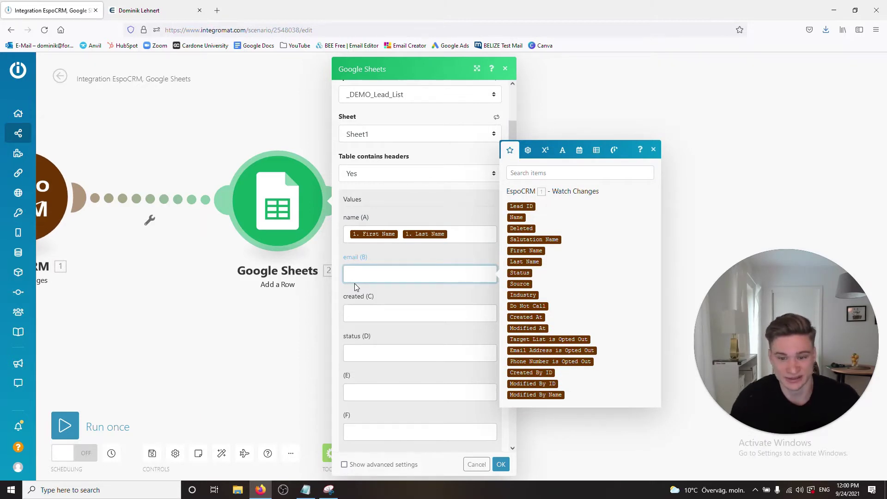
click(138, 10)
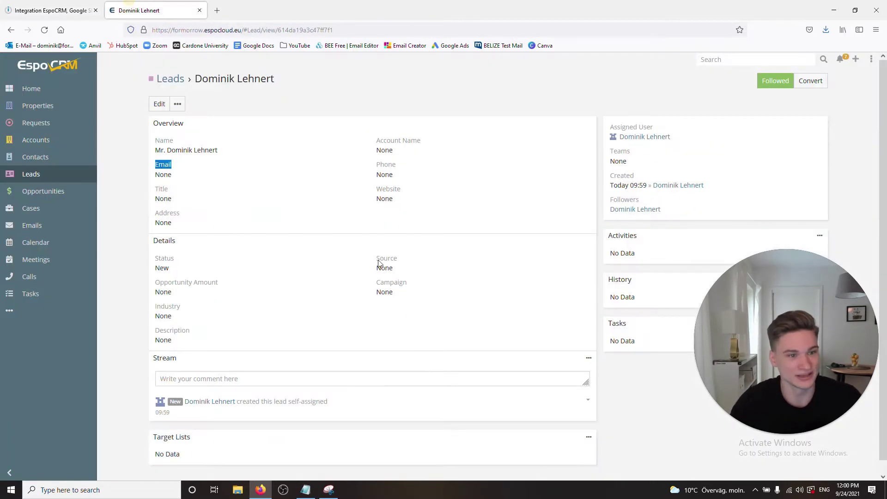
click(159, 167)
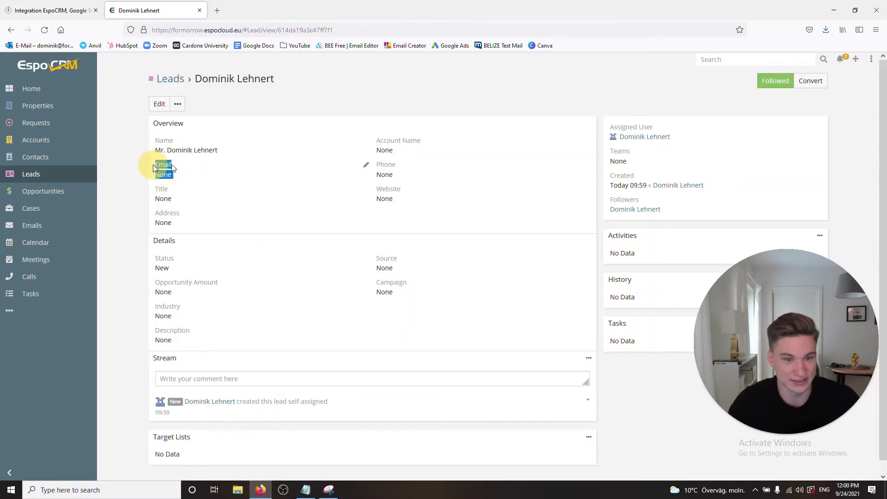
double_click(159, 167)
click(366, 167)
click(258, 177)
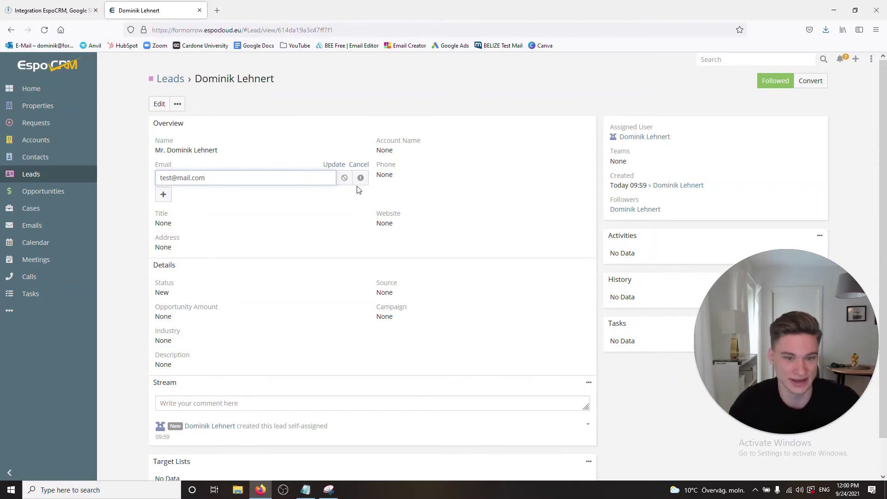
click(334, 164)
- Close the Google Sheets settings and move its module right to lengthen the link from the trigger
click(51, 11)
click(237, 321)
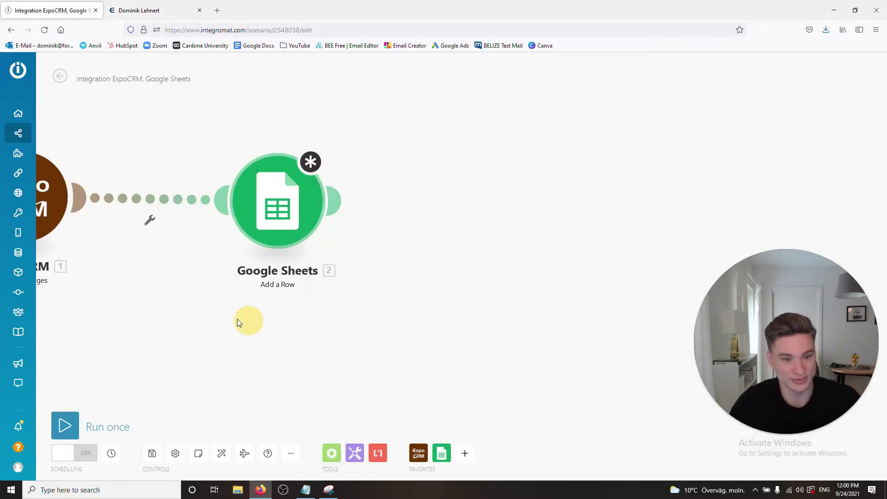
drag(237, 320, 265, 306)
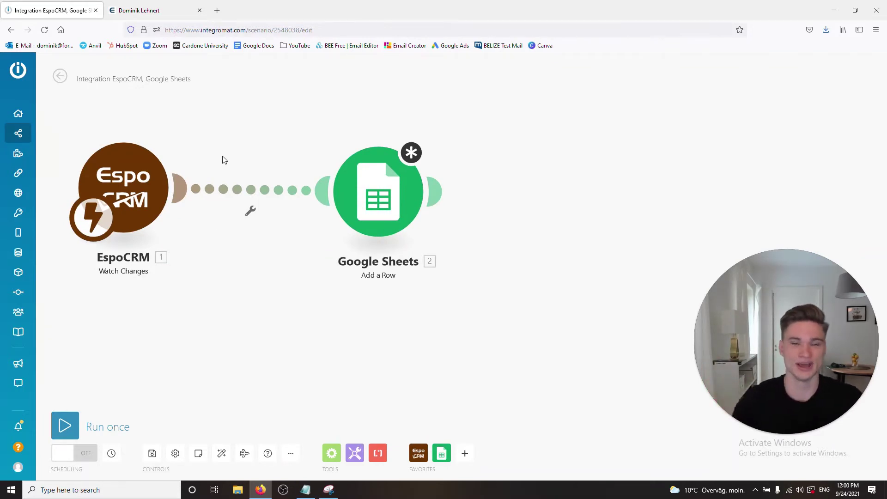
drag(393, 198, 471, 198)
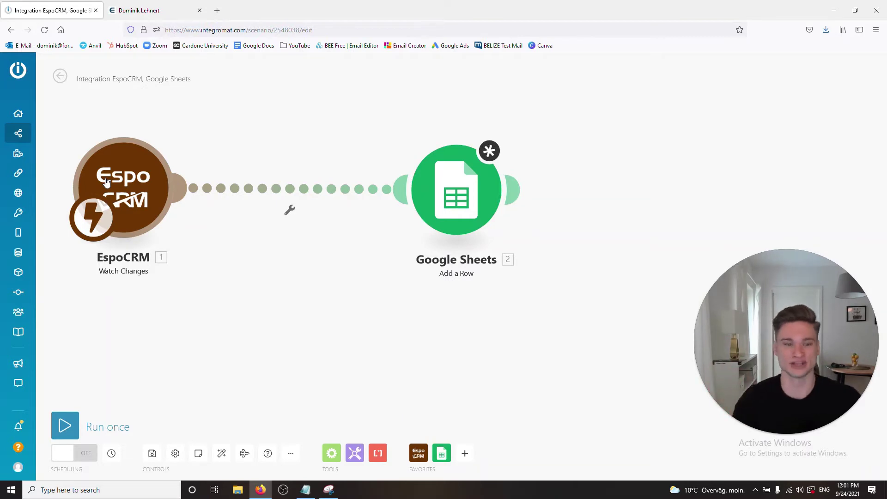
click(438, 198)
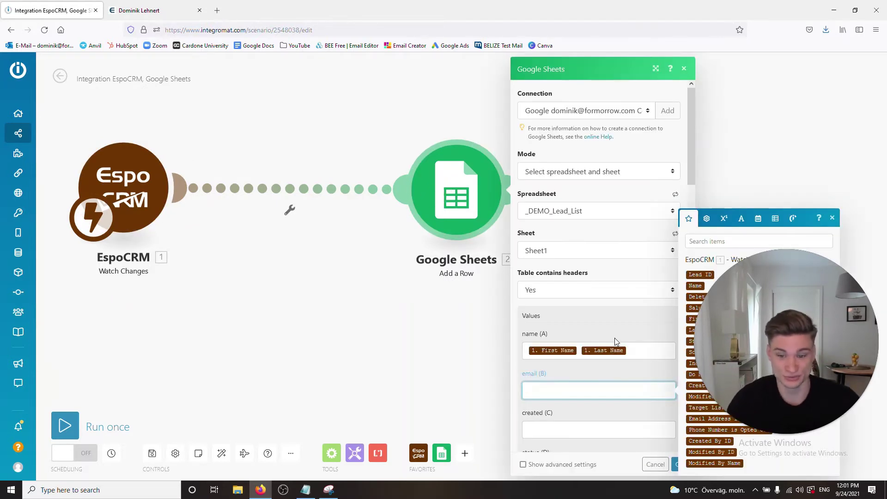
drag(372, 325, 116, 254)
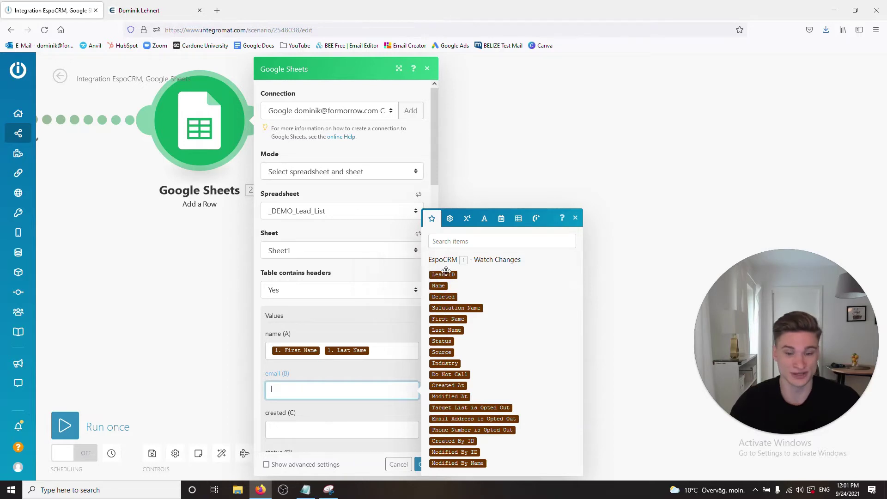
click(173, 272)
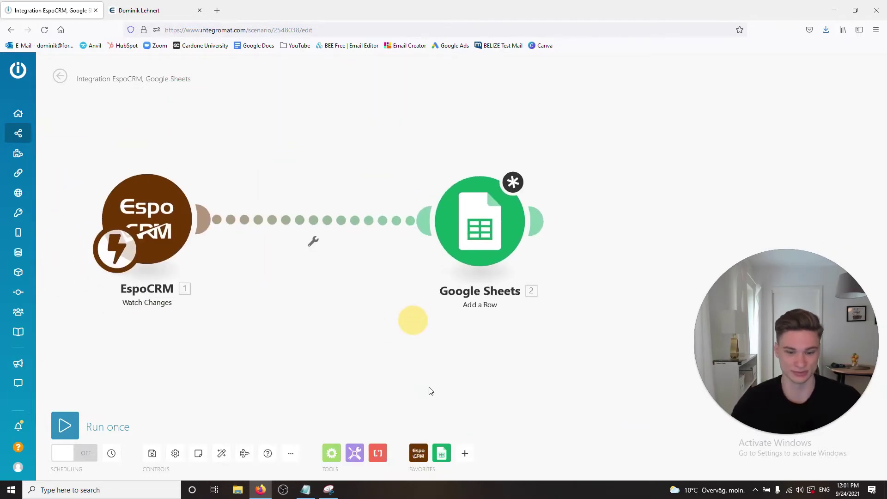
- Insert an EspoCRM Get a Lead module with Lead ID mapped from the Watch Changes trigger
click(417, 453)
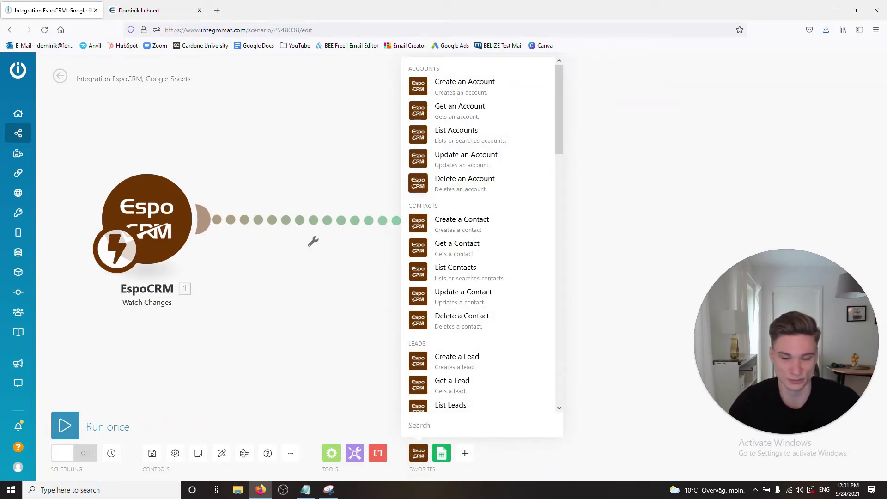
scroll(480, 179, down, 2)
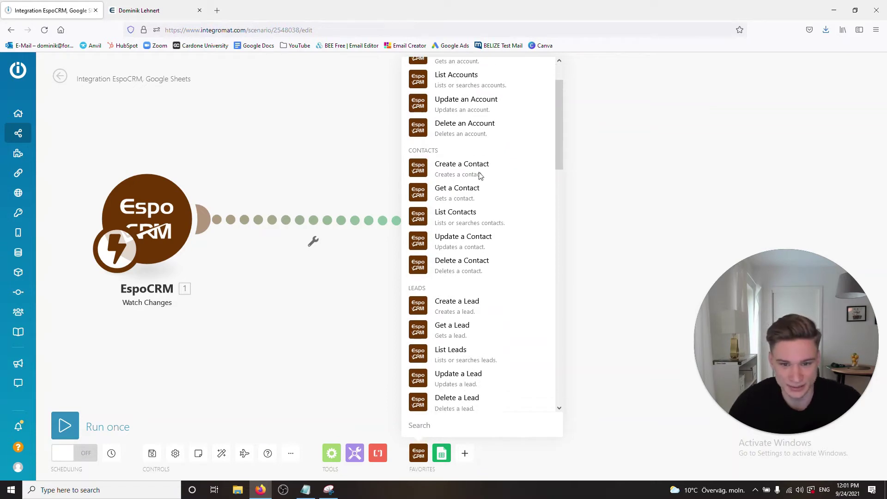
scroll(478, 175, down, 2)
scroll(478, 175, down, 2)
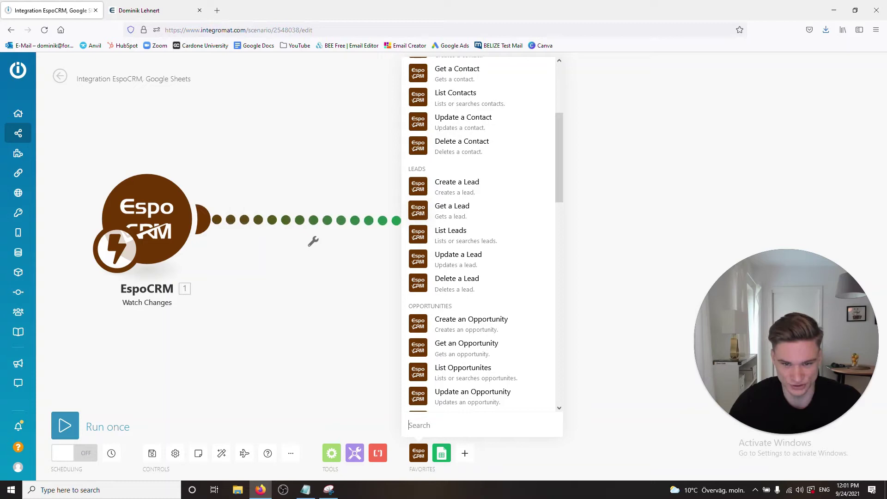
click(458, 210)
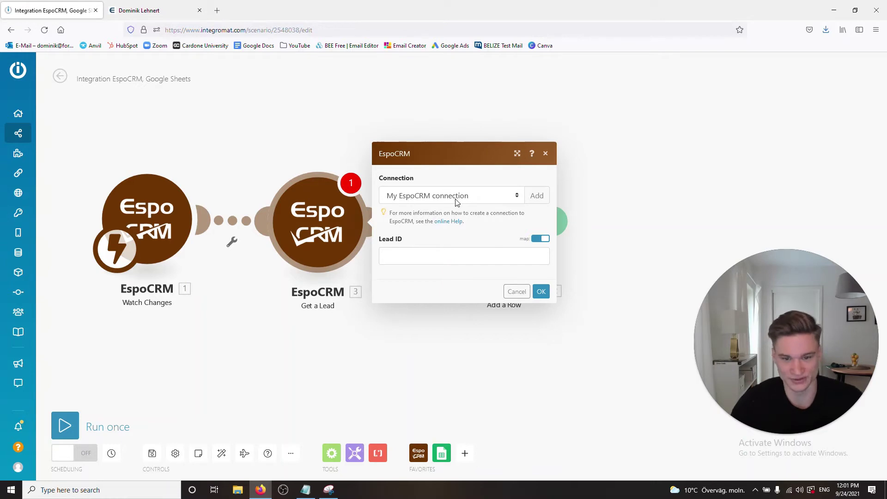
click(450, 257)
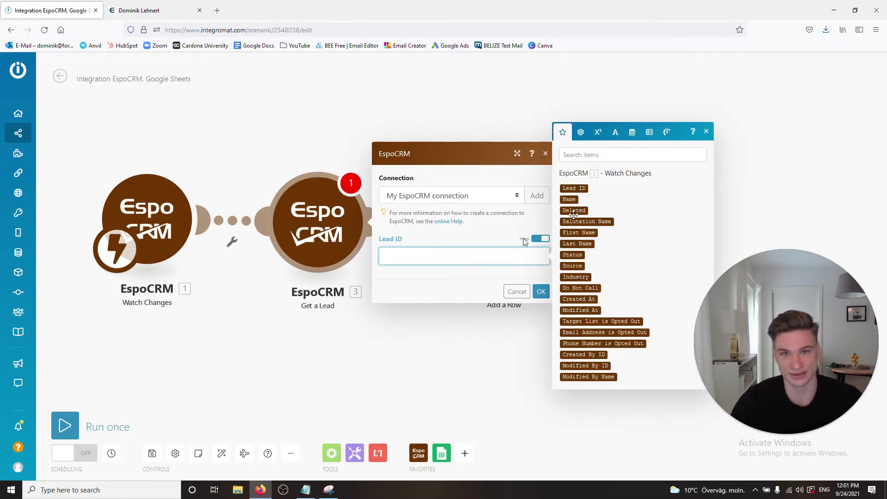
click(574, 188)
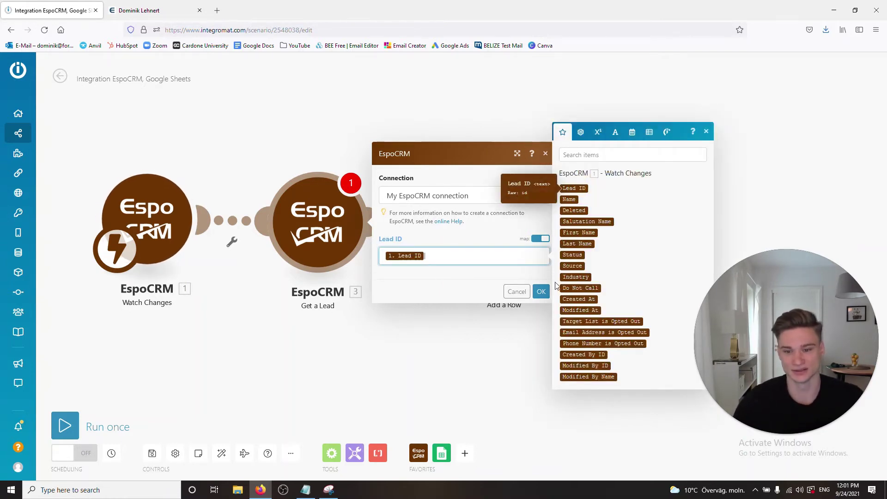
click(541, 291)
- Pan to show all three modules and check the lead record in EspoCRM
drag(390, 307, 310, 300)
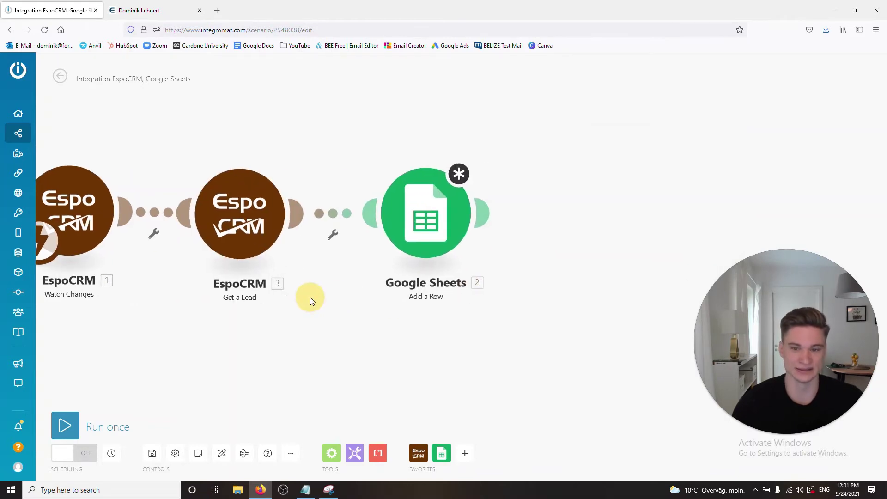
click(177, 10)
mouse_move(229, 193)
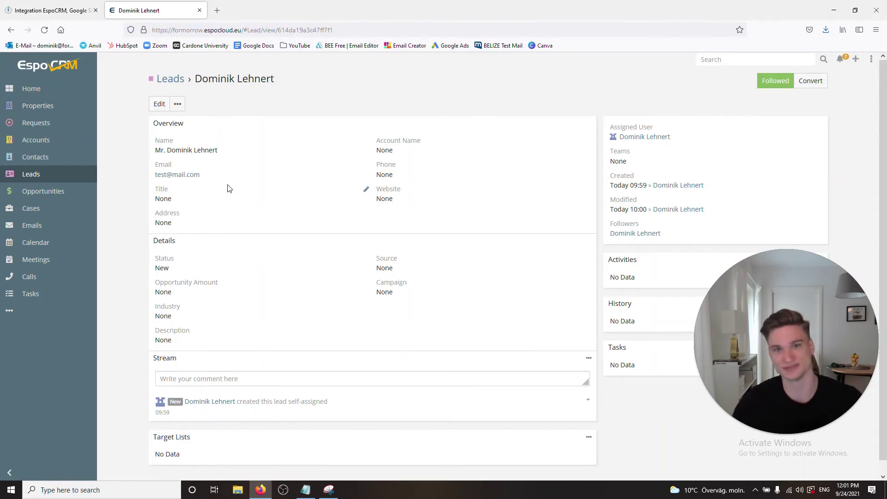
click(53, 10)
- Reopen the Google Sheets row settings and activate the email (B) field for mapping
drag(472, 308, 332, 288)
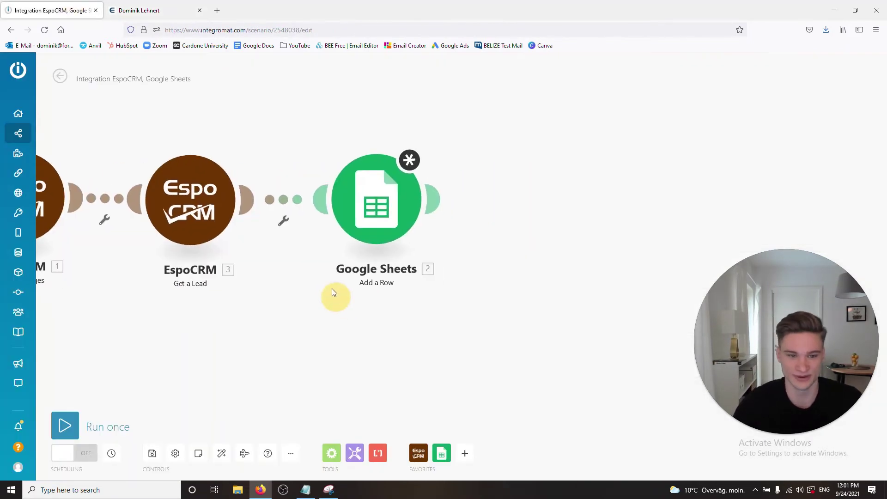
click(392, 234)
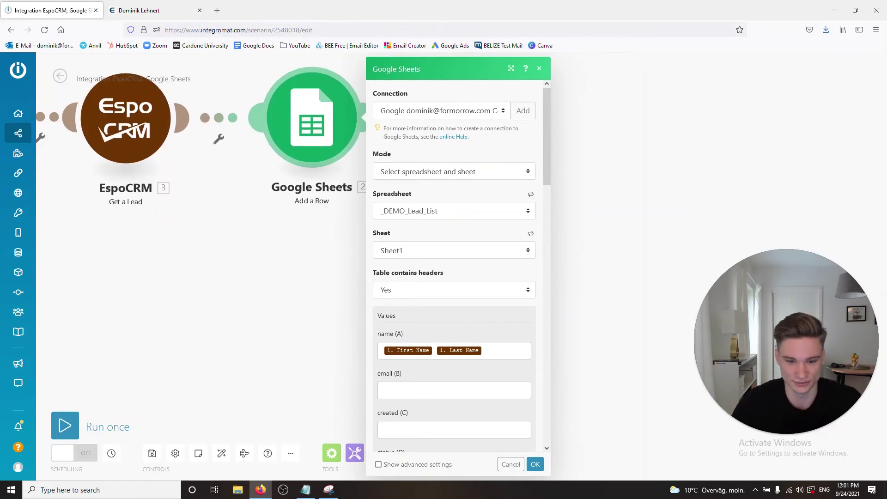
click(469, 393)
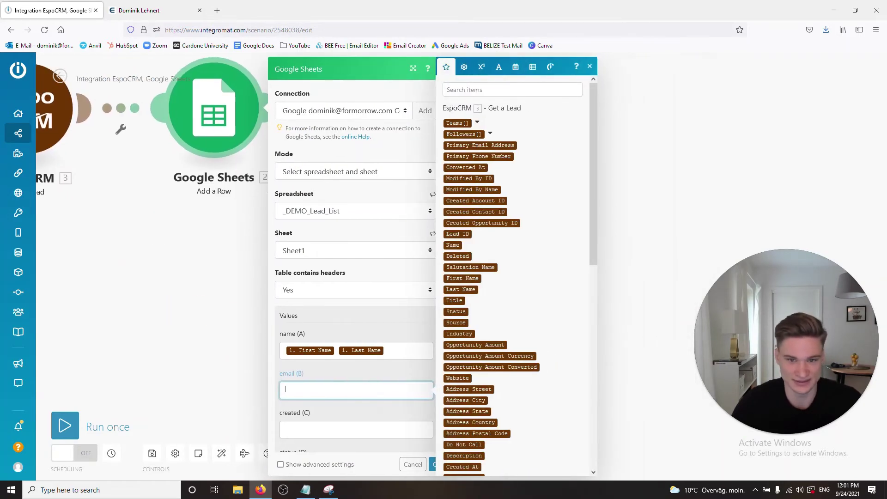
drag(127, 233, 268, 265)
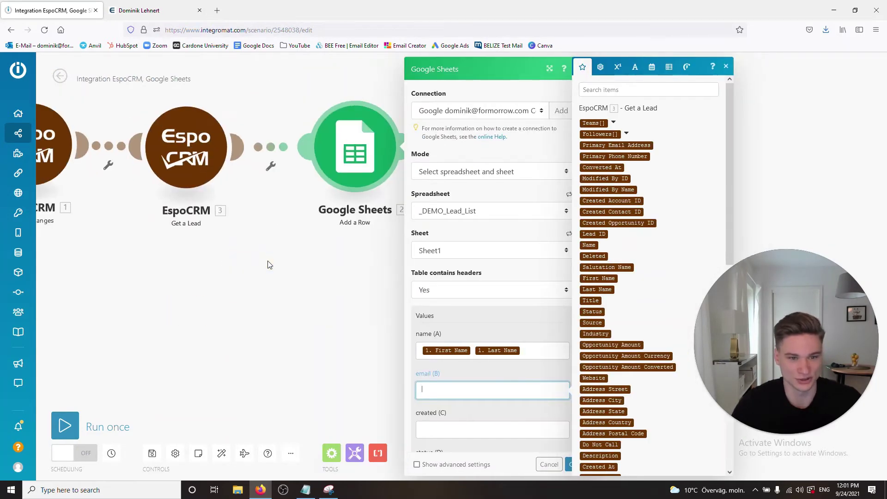
scroll(268, 265, down, 2)
scroll(605, 337, down, 5)
scroll(605, 337, down, 5)
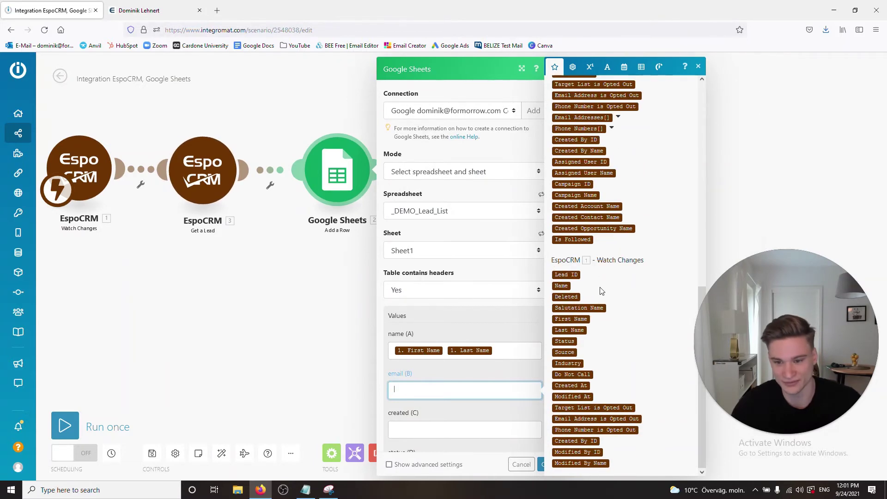
scroll(619, 253, up, 3)
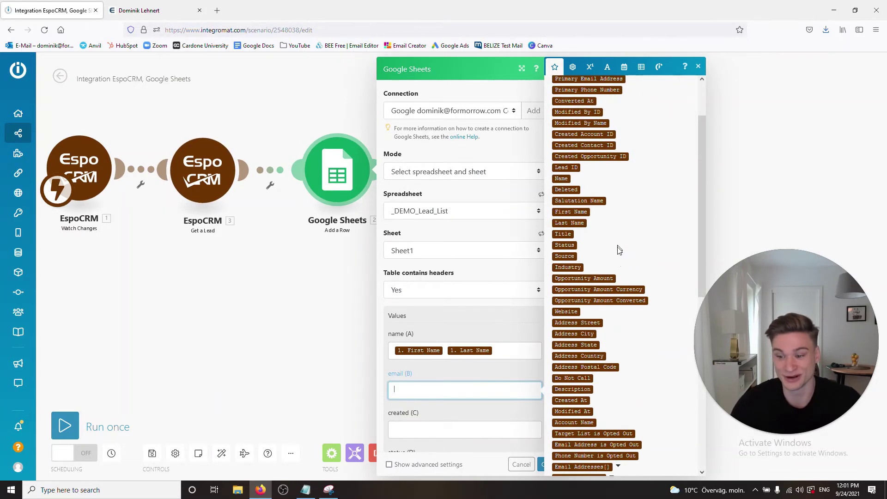
scroll(619, 250, up, 5)
scroll(620, 250, down, 8)
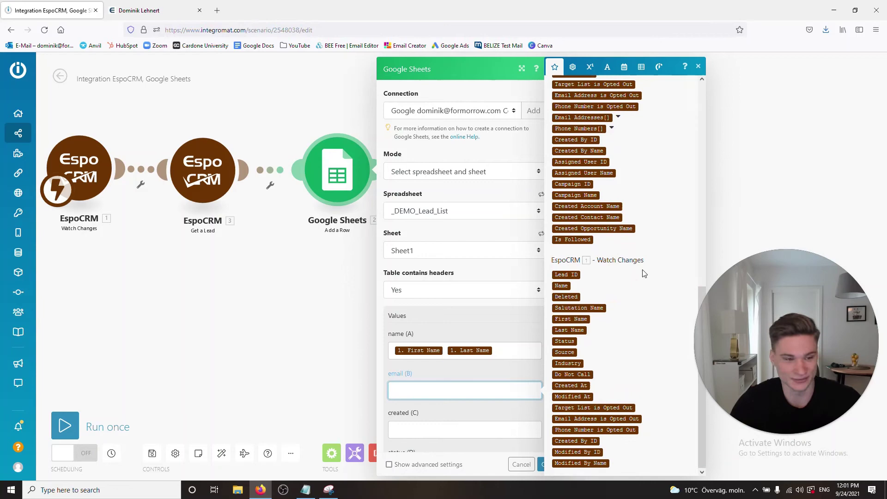
scroll(642, 273, up, 4)
scroll(643, 274, up, 4)
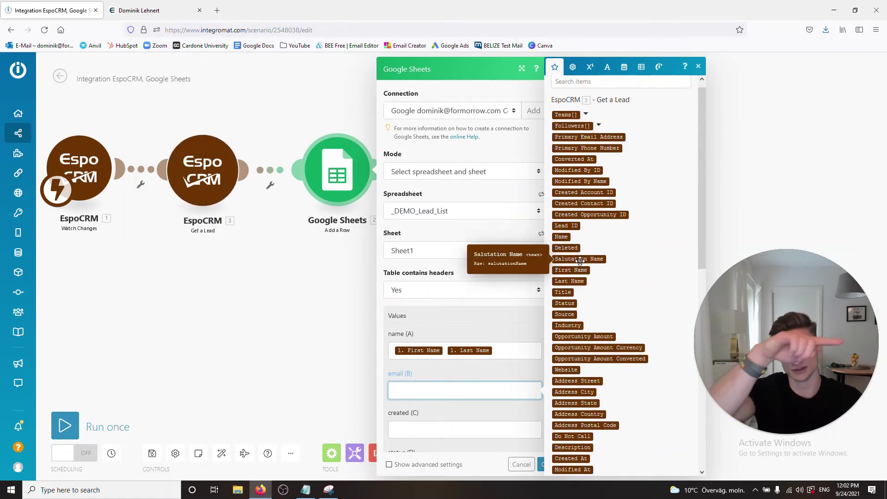
scroll(579, 260, down, 5)
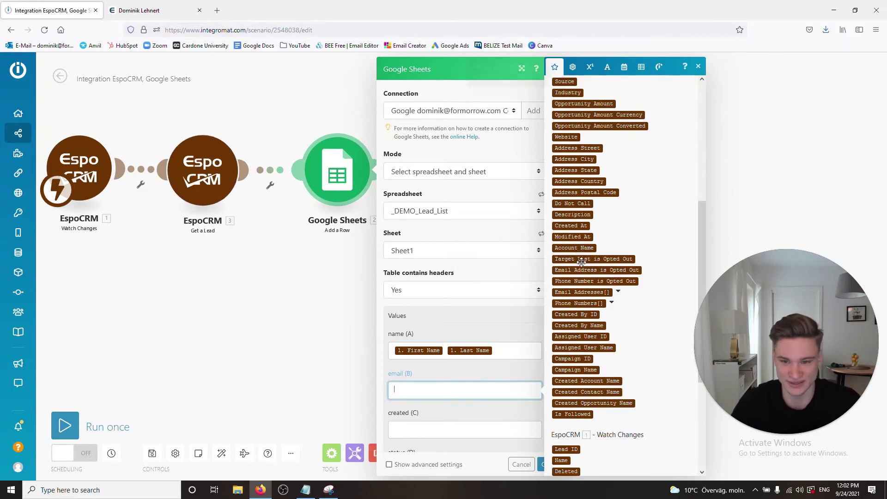
scroll(580, 347, down, 3)
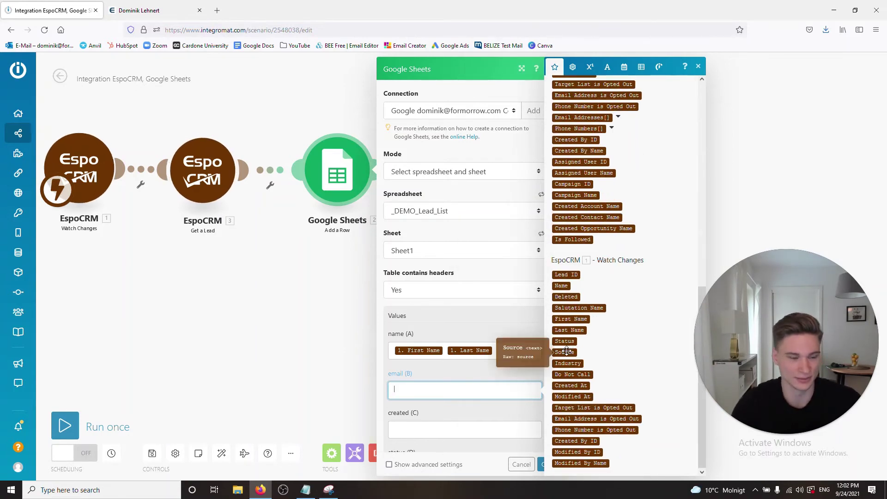
scroll(567, 350, up, 4)
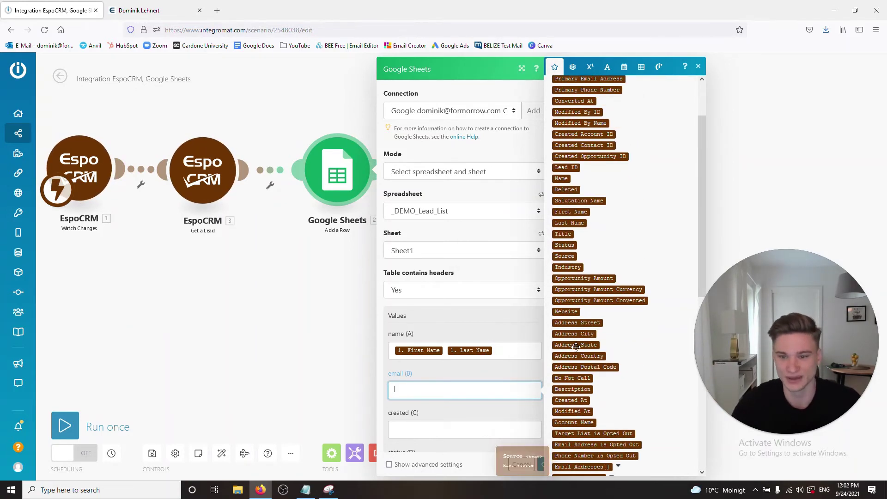
scroll(575, 343, up, 4)
scroll(582, 235, down, 5)
scroll(589, 277, up, 5)
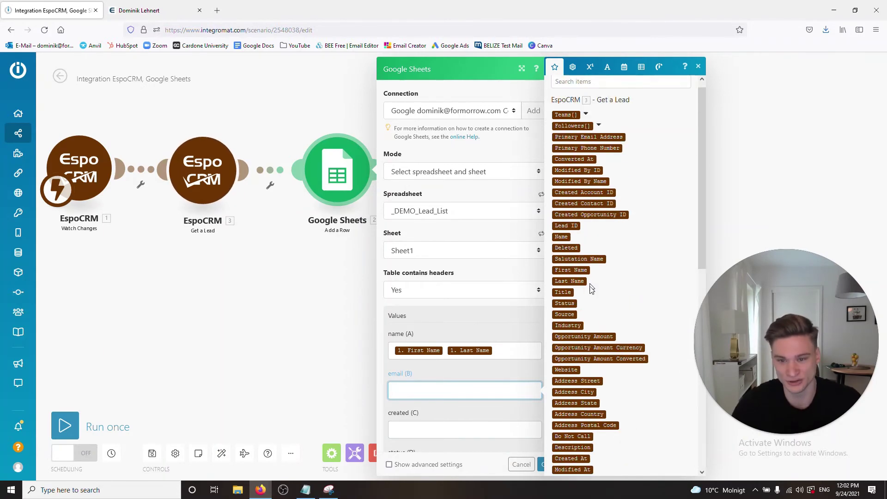
scroll(590, 288, up, 1)
scroll(593, 290, down, 3)
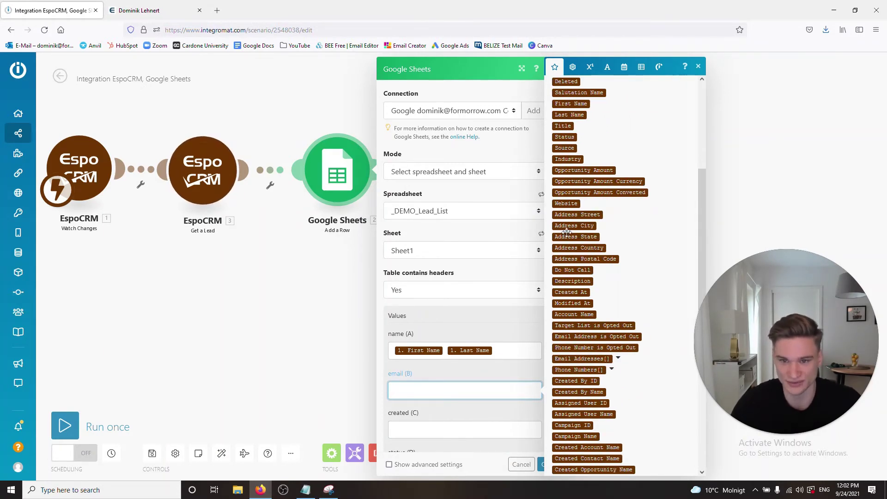
- Map Get a Lead's Email Addresses[] Email Address into the email (B) column
click(616, 359)
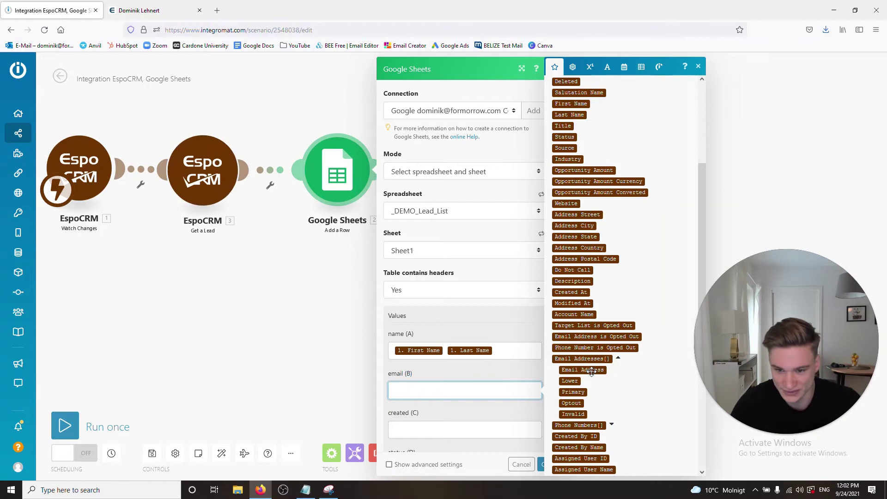
click(591, 372)
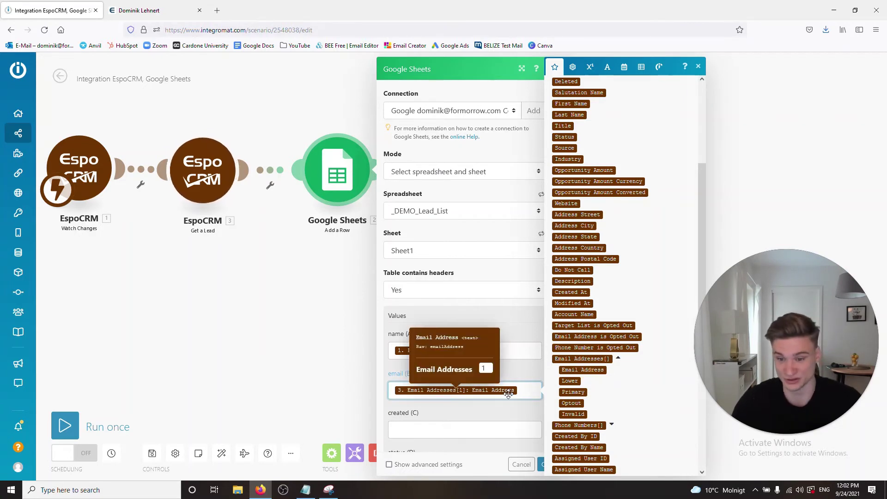
scroll(465, 278, down, 4)
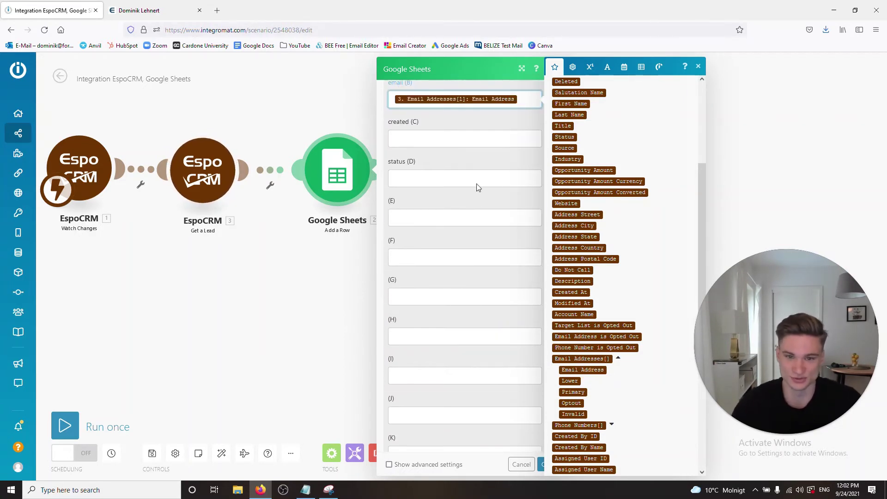
scroll(596, 250, down, 4)
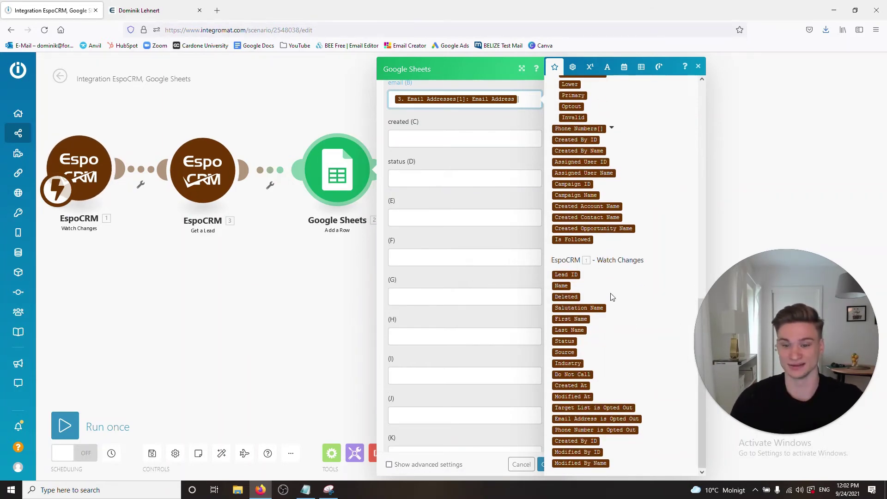
click(204, 301)
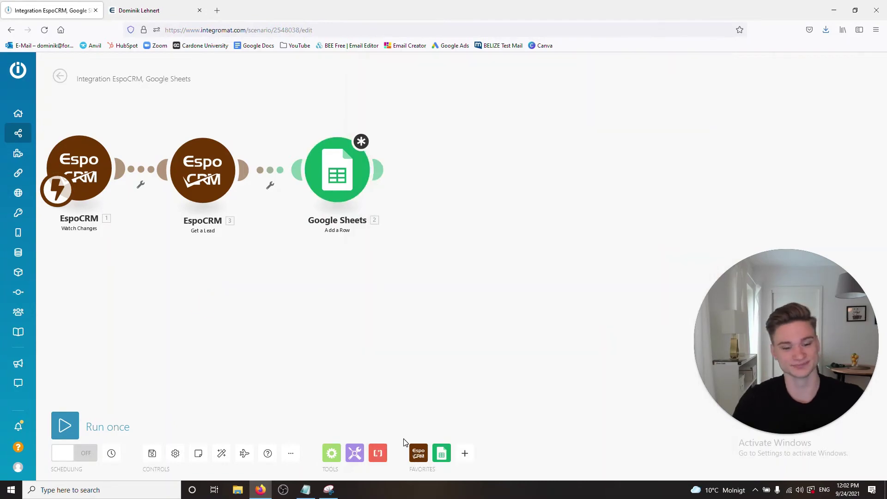